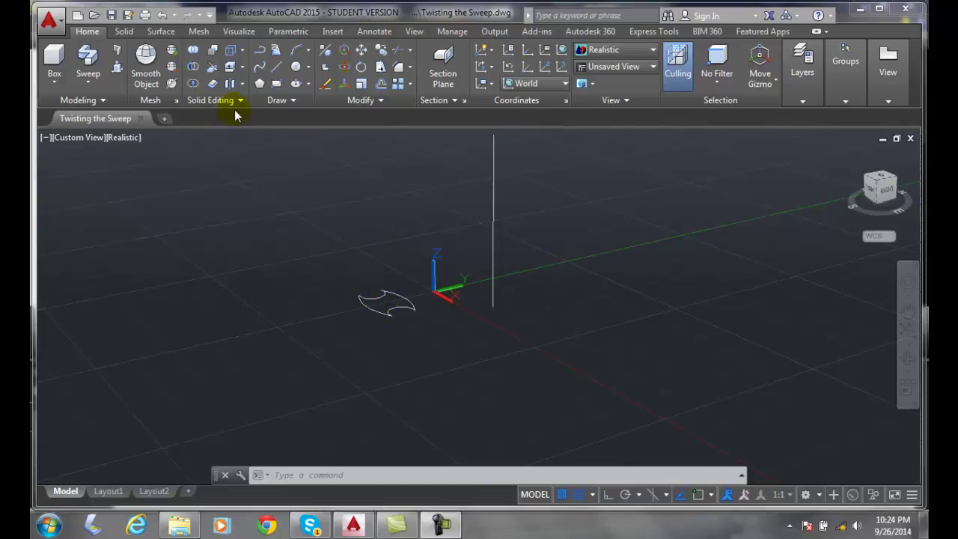
Convert the closed curved profile beside the origin into a region.
left_click(292, 102)
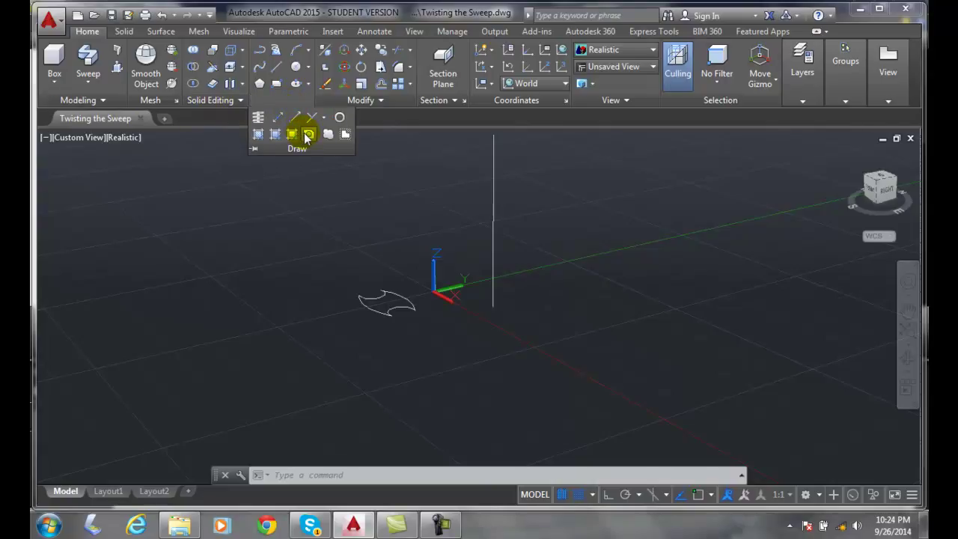
left_click(307, 135)
left_click(420, 334)
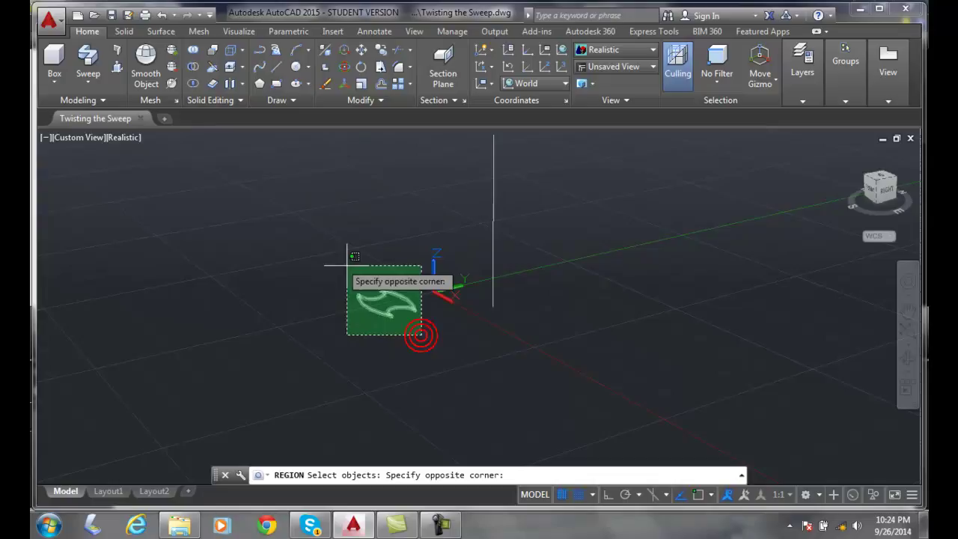
left_click(346, 265)
key("Return")
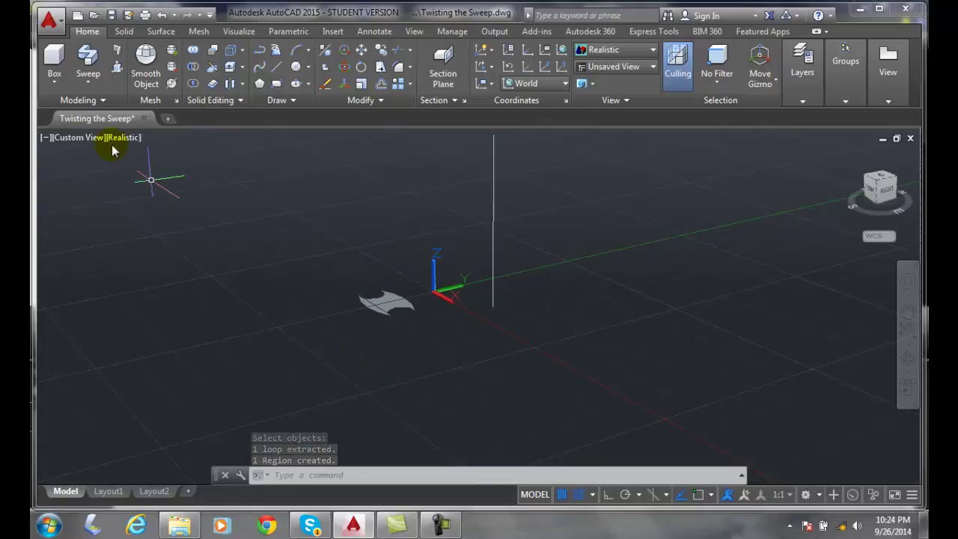
Sweep the region along the vertical line as a solid with a twist angle of 270 degrees.
left_click(87, 65)
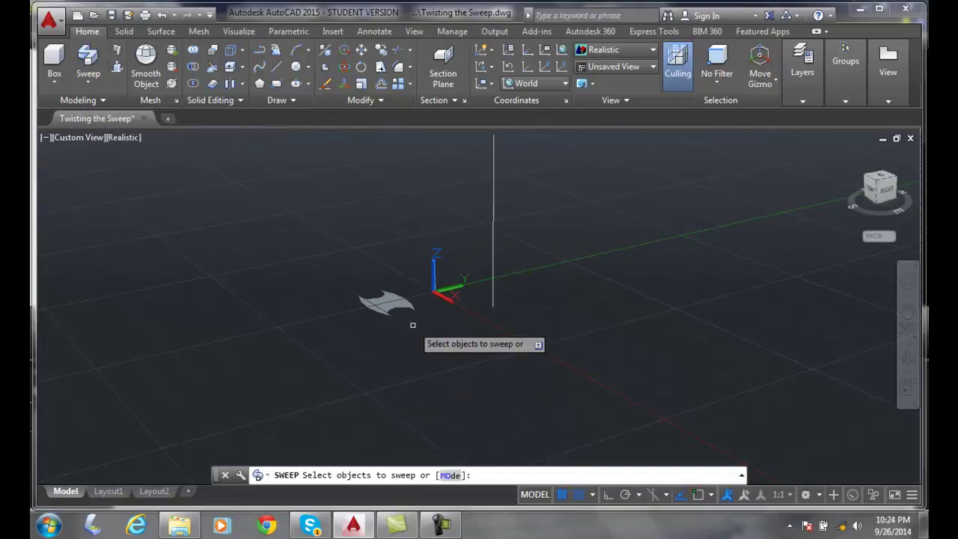
left_click(389, 303)
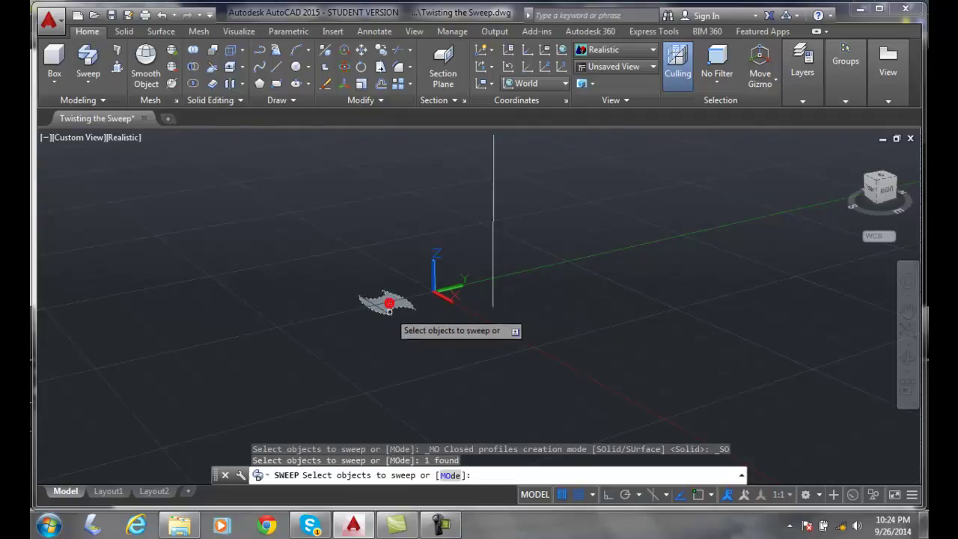
key("Return")
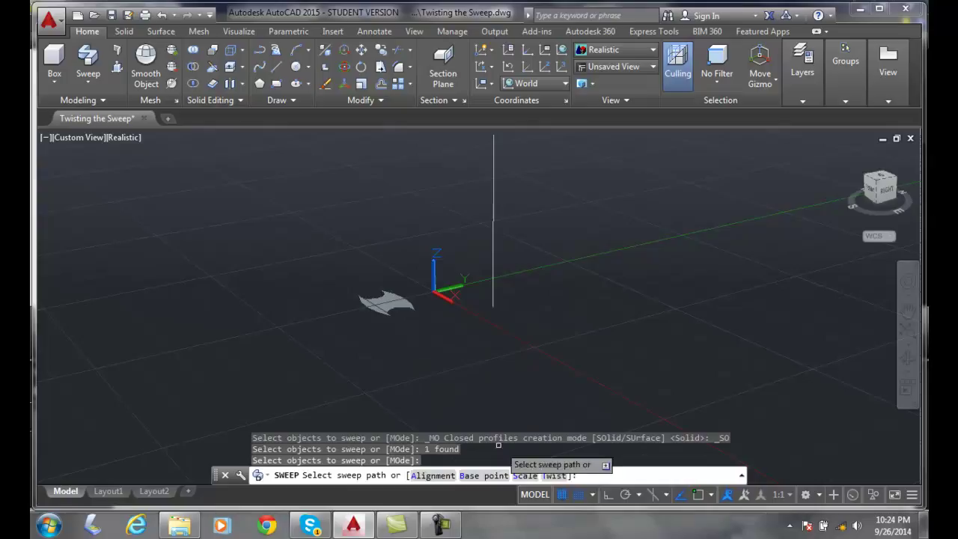
left_click(554, 476)
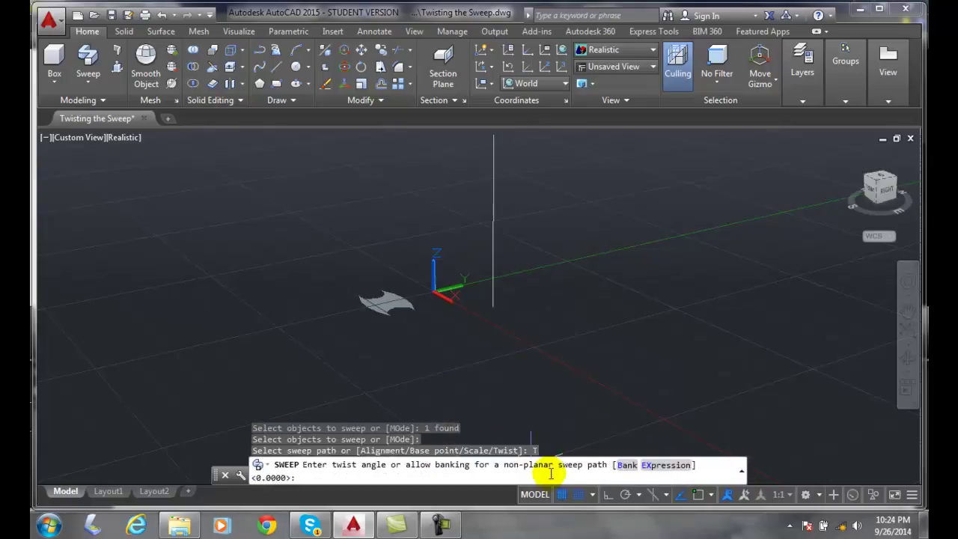
left_click(312, 478)
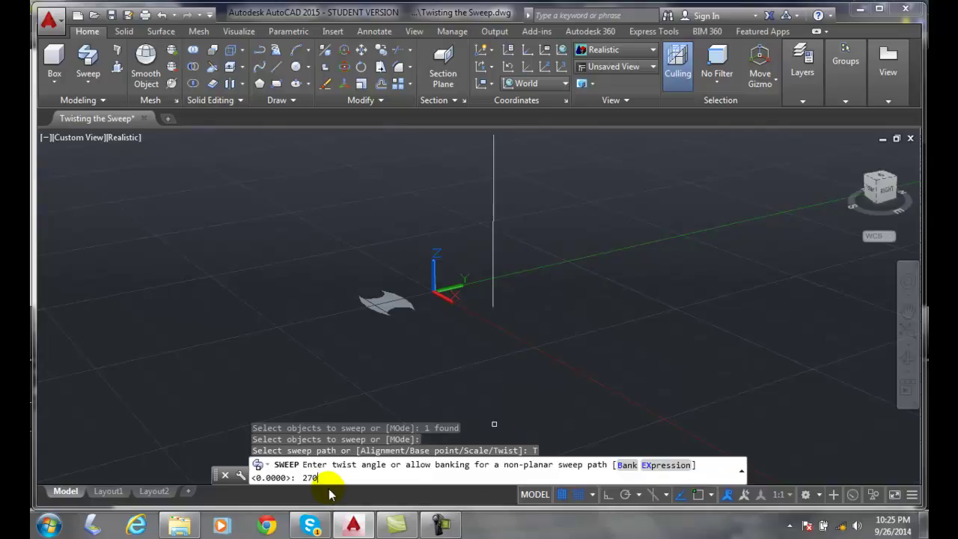
key("Return")
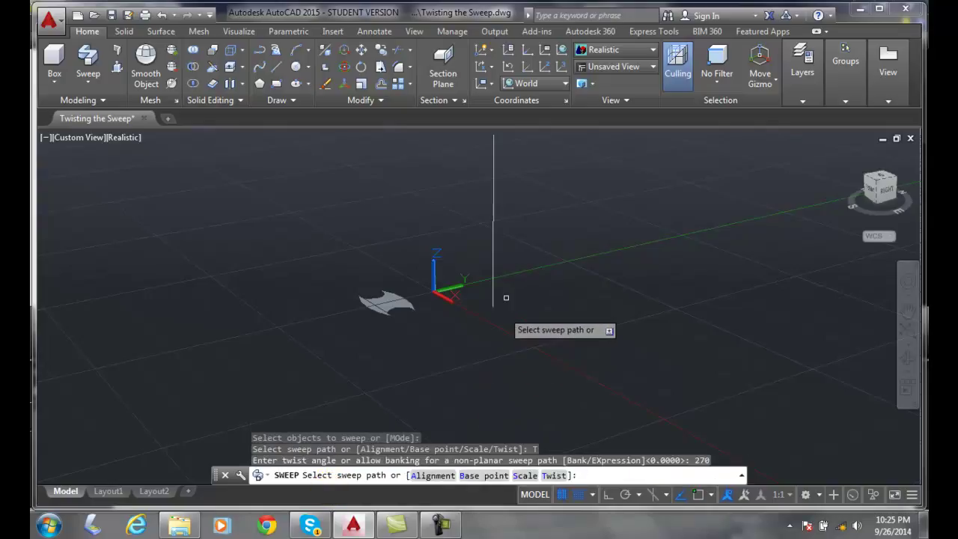
left_click(493, 264)
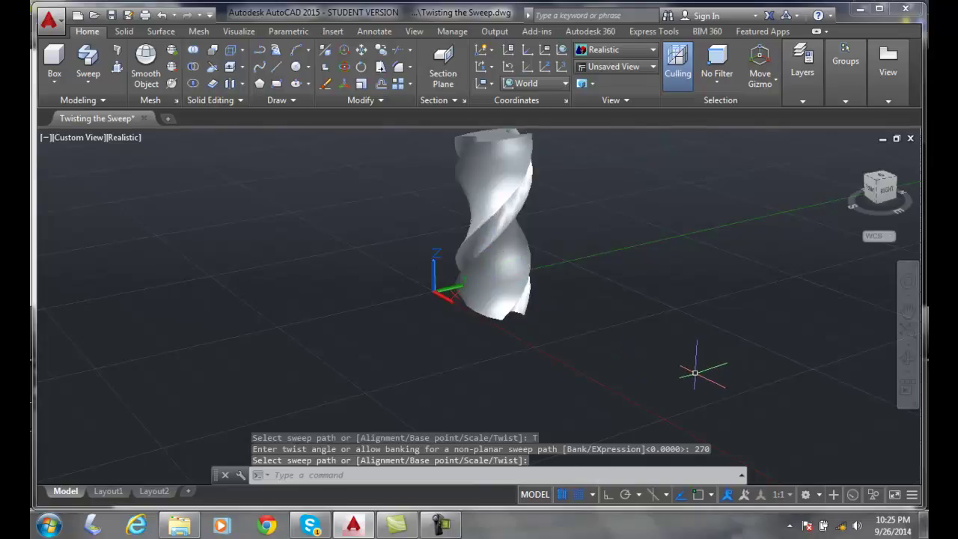
key("Escape")
Examine the twisted solid's flutes and end faces from the side and from above.
scroll(656, 342, "down", 3)
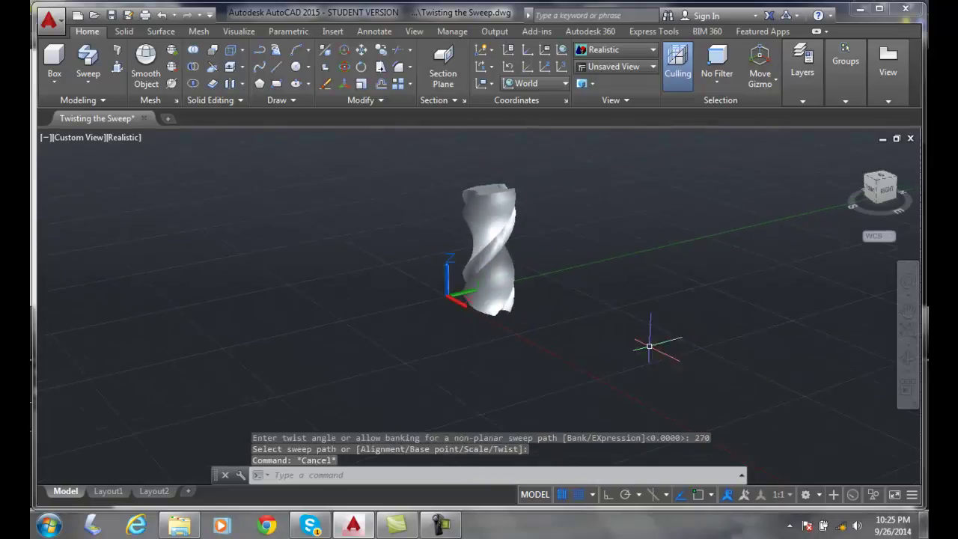
scroll(645, 341, "up", 2)
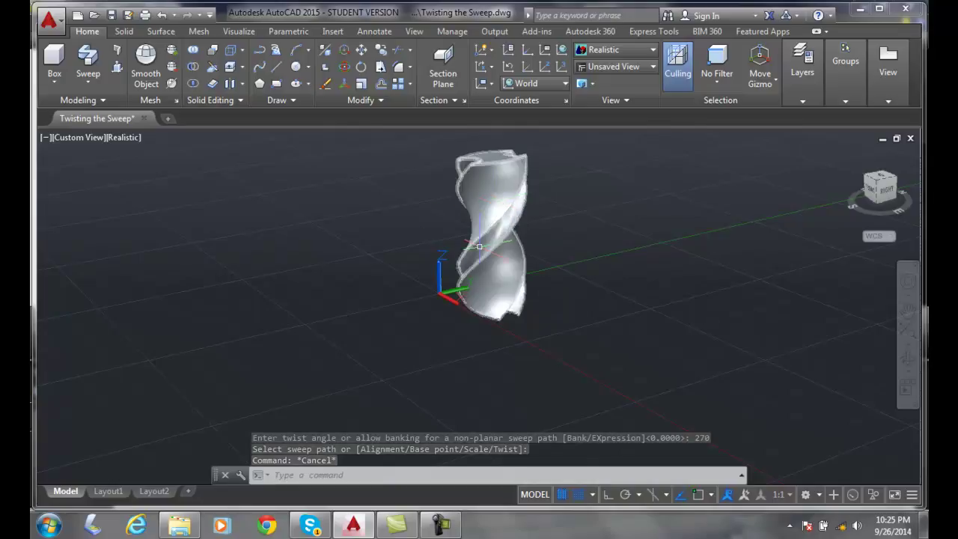
scroll(573, 225, "down", 2)
middle_click_drag(573, 224, 524, 262, "shift")
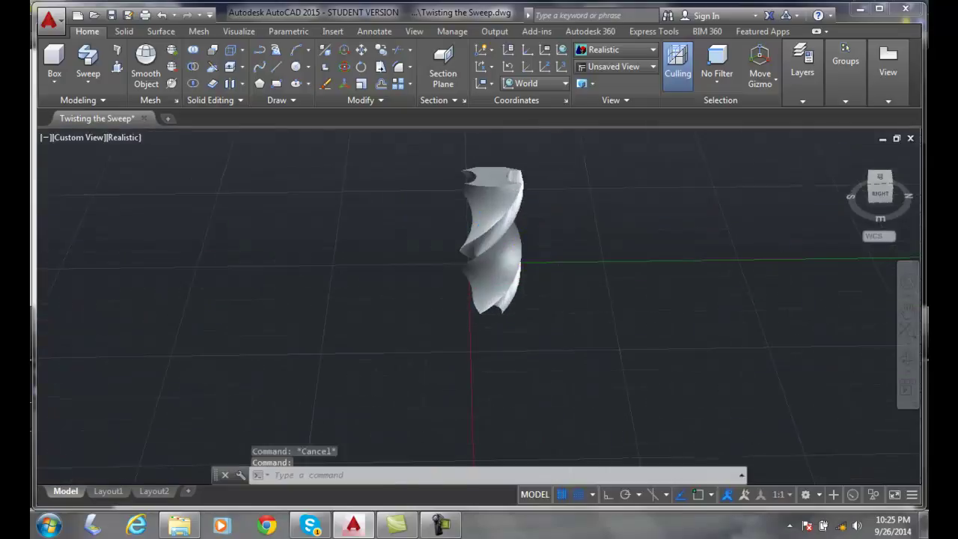
scroll(460, 267, "up", 4)
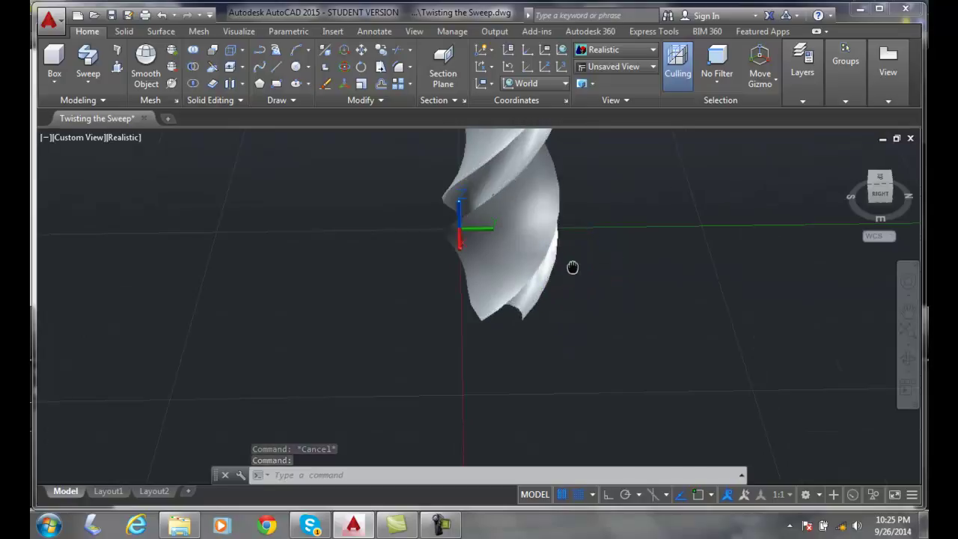
middle_click_drag(573, 267, 533, 328)
scroll(532, 327, "up", 2)
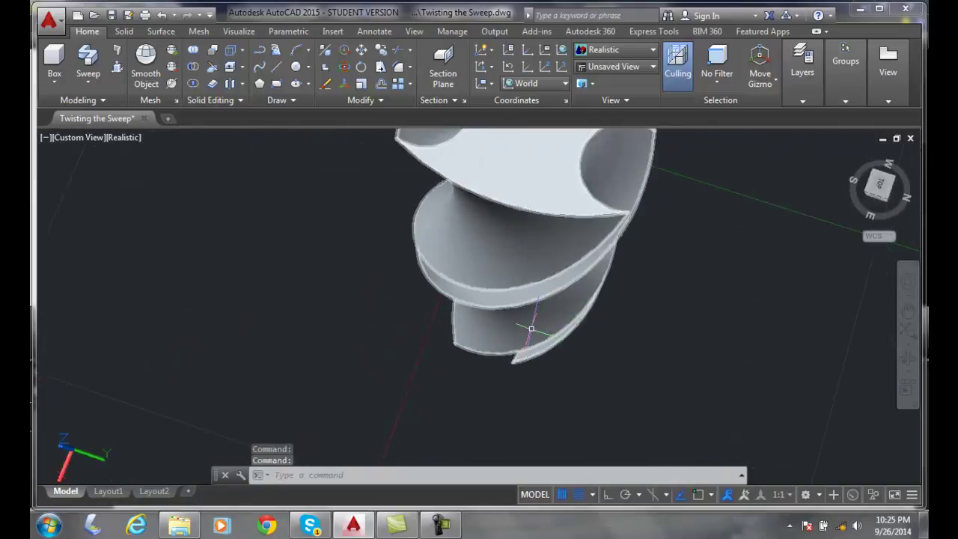
key("Escape")
scroll(522, 328, "down", 3)
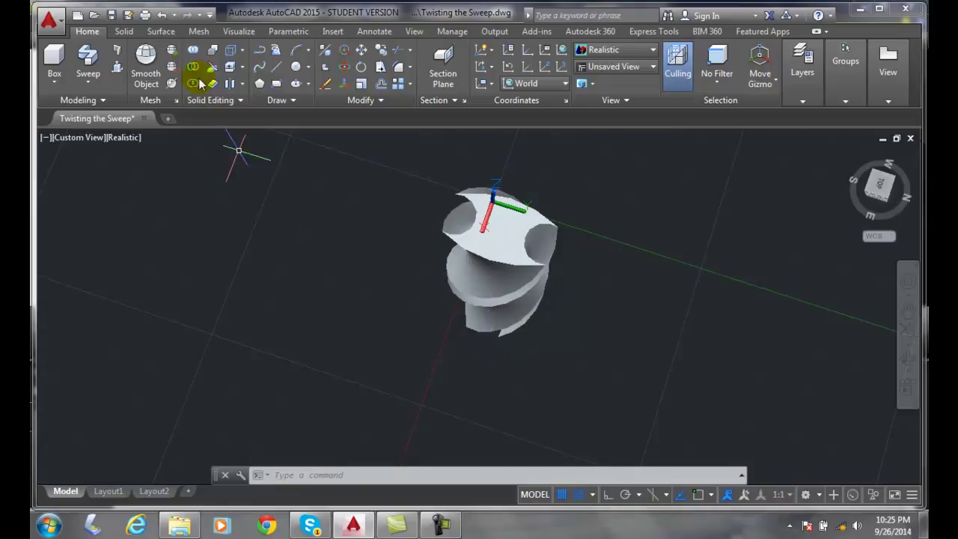
Undo the view changes and the twisted sweep, back to the separate region and path line.
left_click(161, 16)
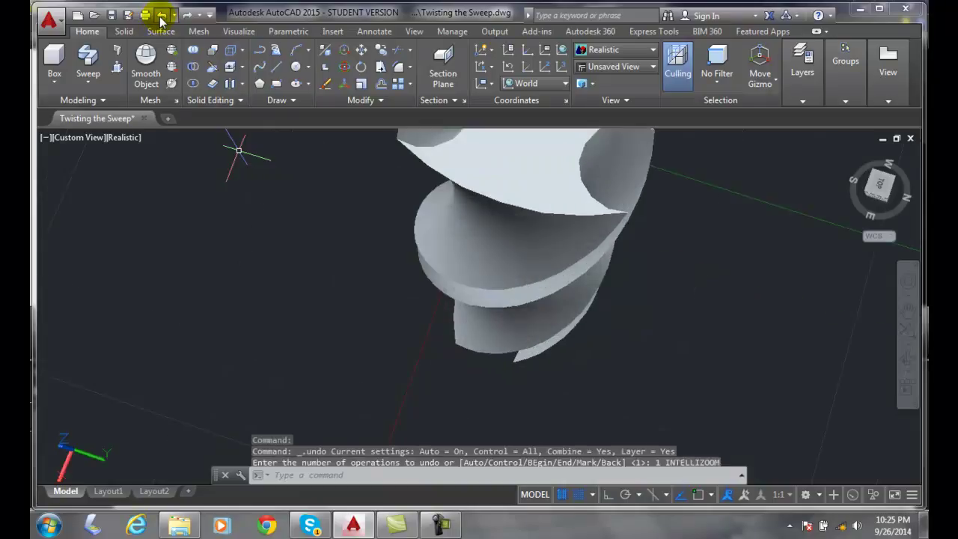
left_click(161, 16)
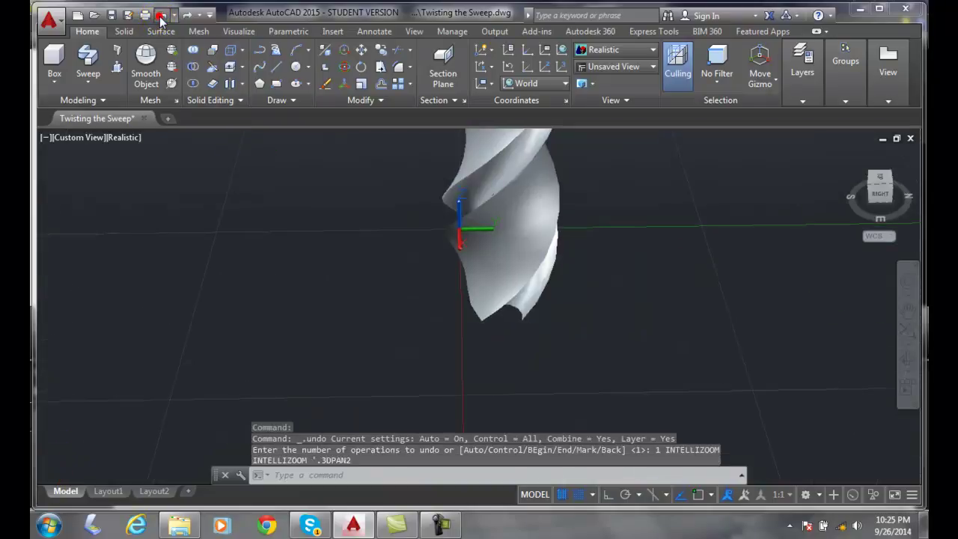
left_click(160, 16)
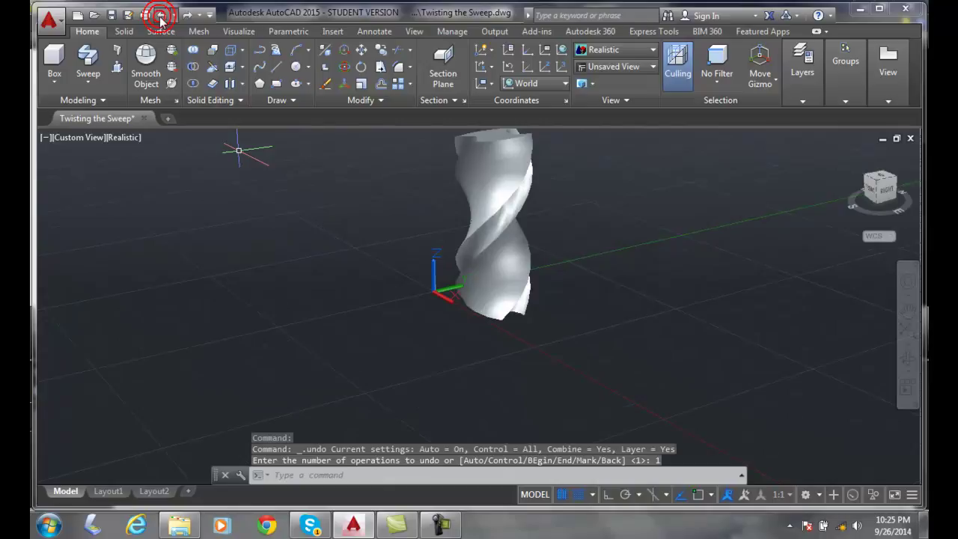
left_click(161, 15)
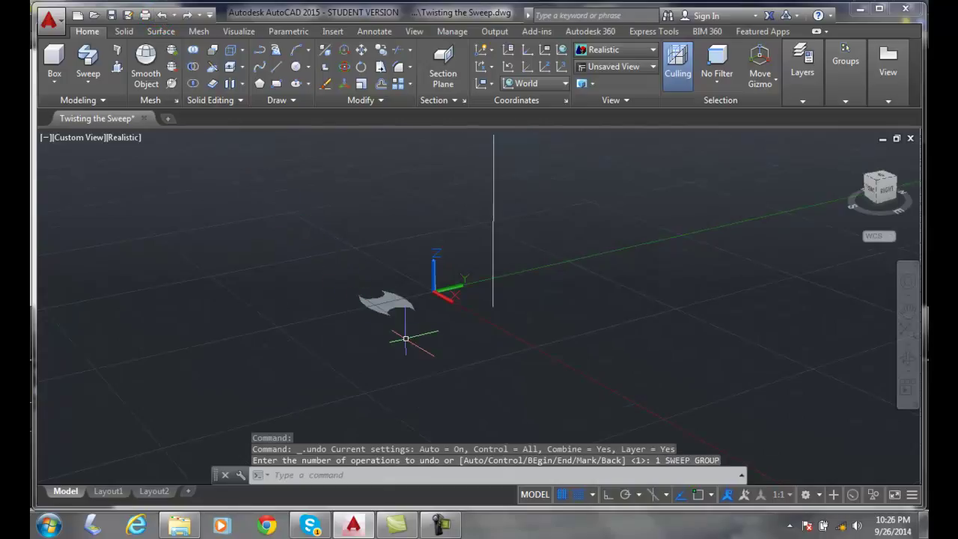
Copy the region and the vertical path line together to a spot about 7 units from the originals.
type("co")
key("Return")
left_click(634, 347)
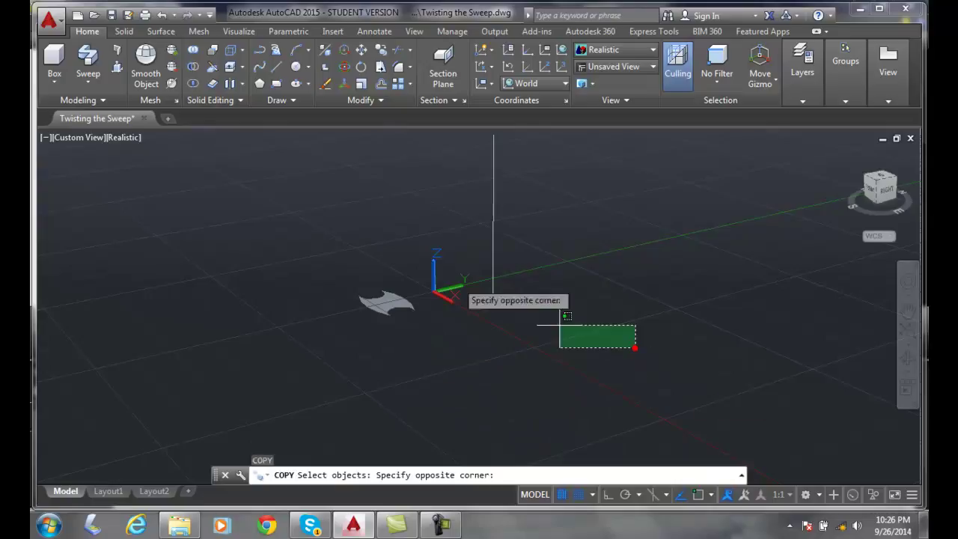
left_click(274, 133)
key("Return")
left_click(392, 345)
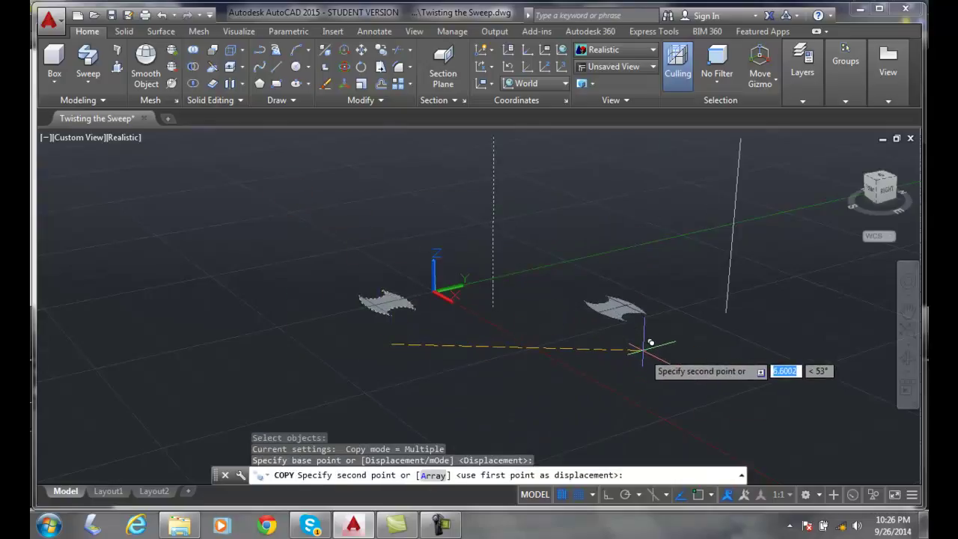
left_click(653, 346)
key("Escape")
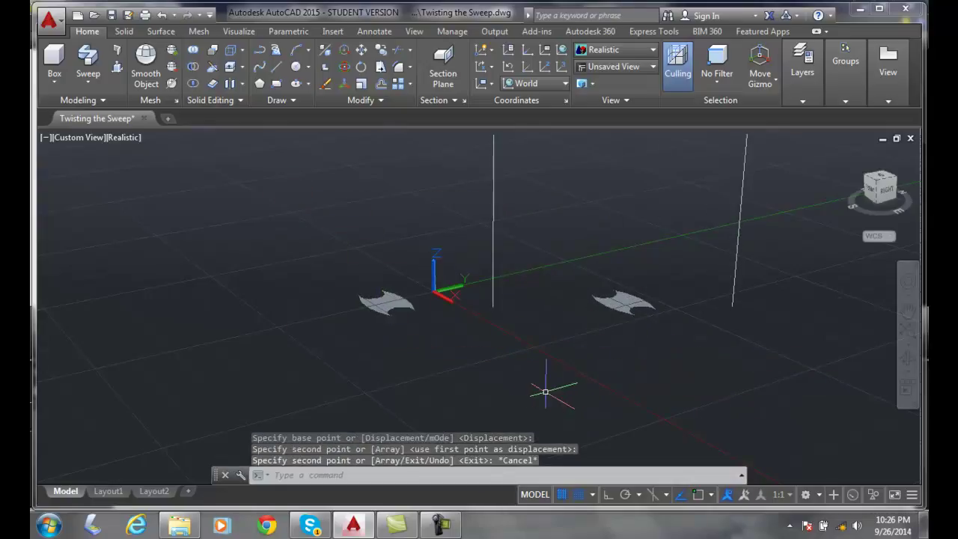
Sweep the original region along the original vertical line with a twist angle of 270 degrees.
left_click(104, 71)
left_click(411, 314)
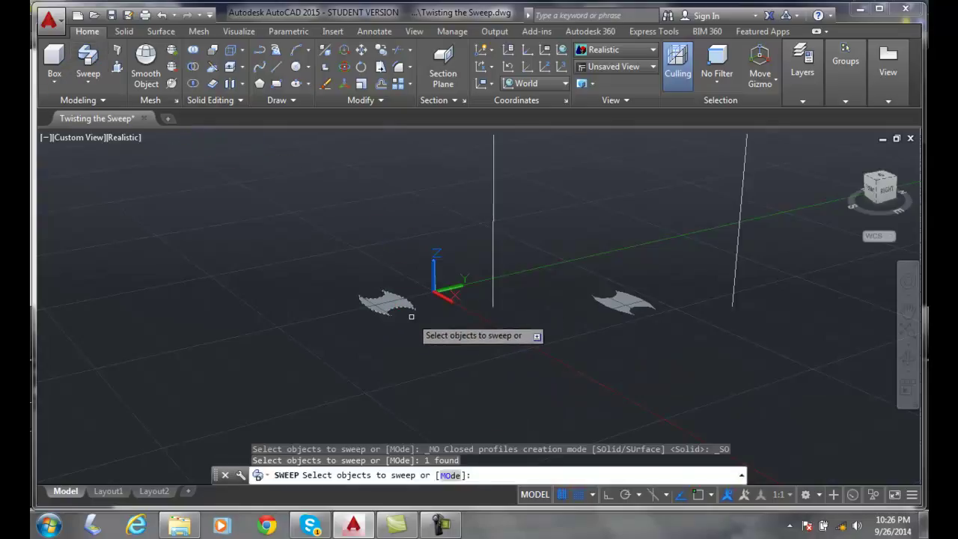
key("Return")
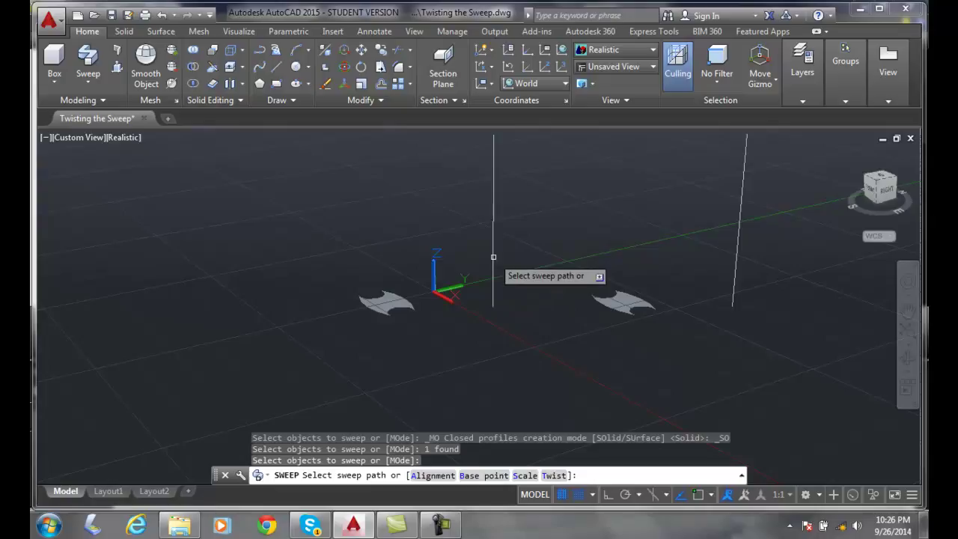
left_click(554, 476)
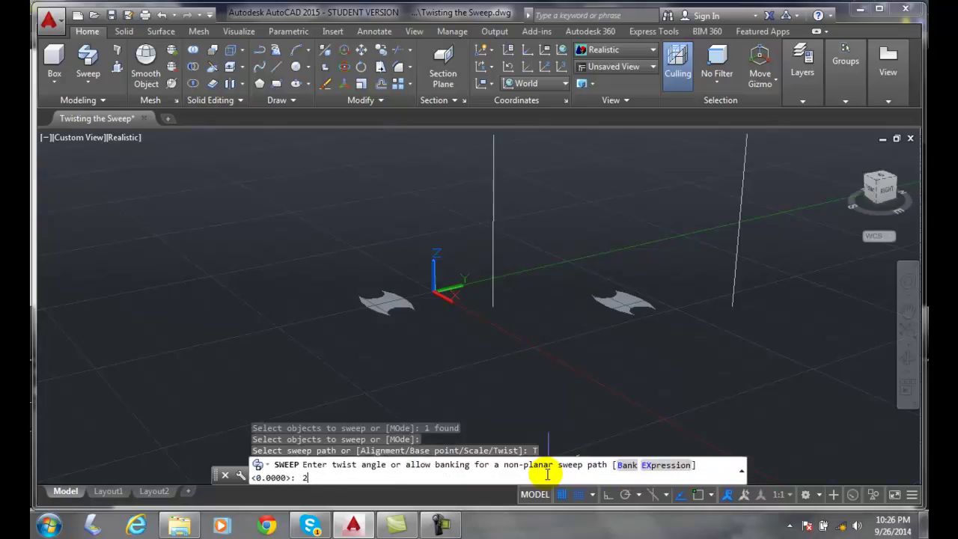
key("Return")
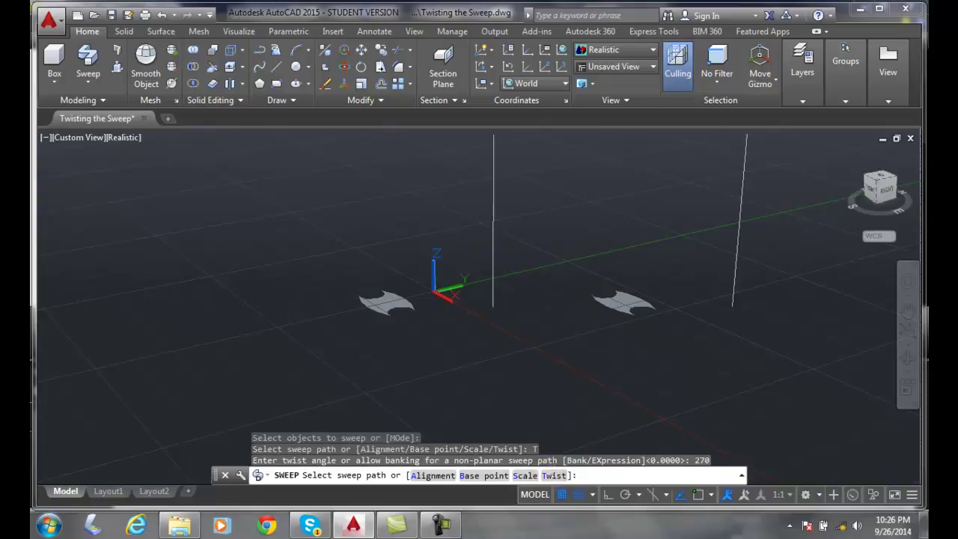
left_click(493, 202)
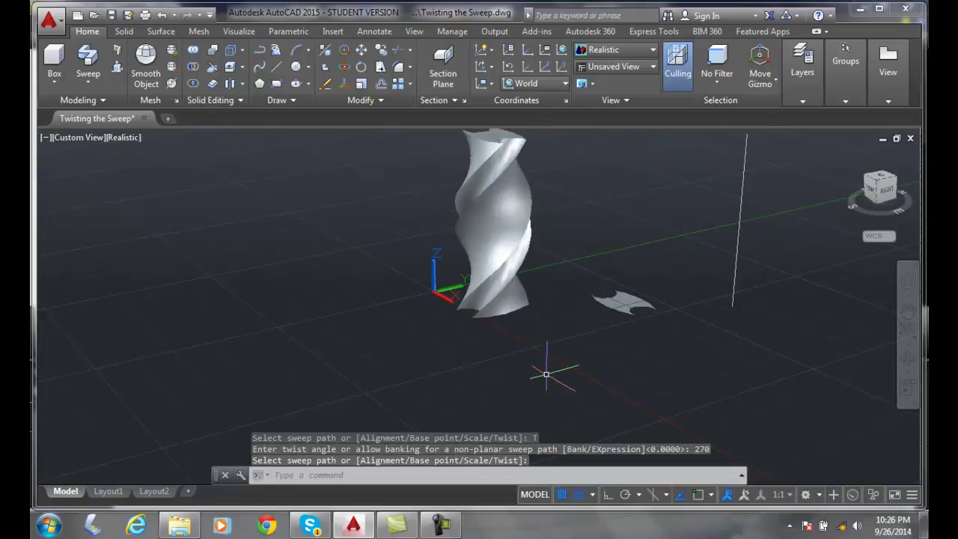
Sweep the copied region along the copied vertical line with a twist angle of 720 degrees.
left_click(87, 56)
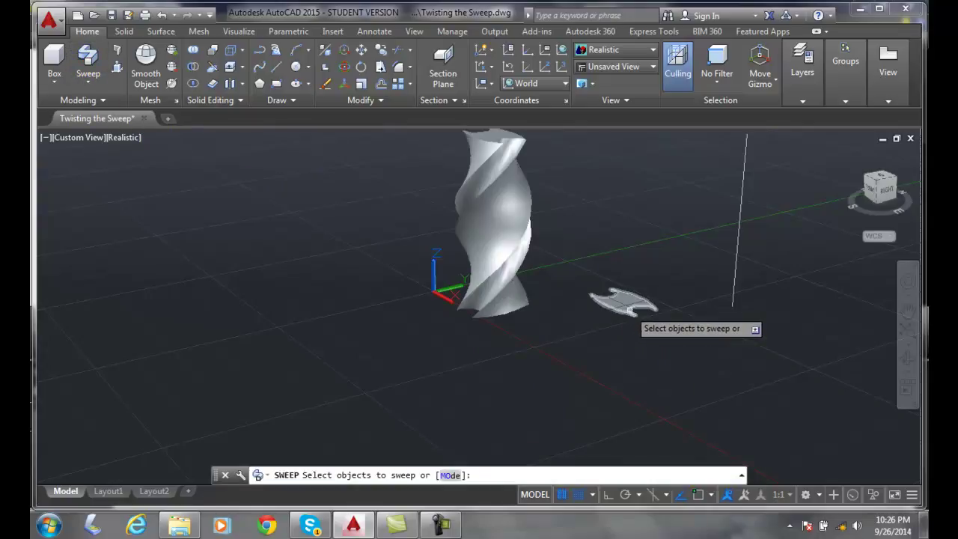
left_click(629, 310)
key("Return")
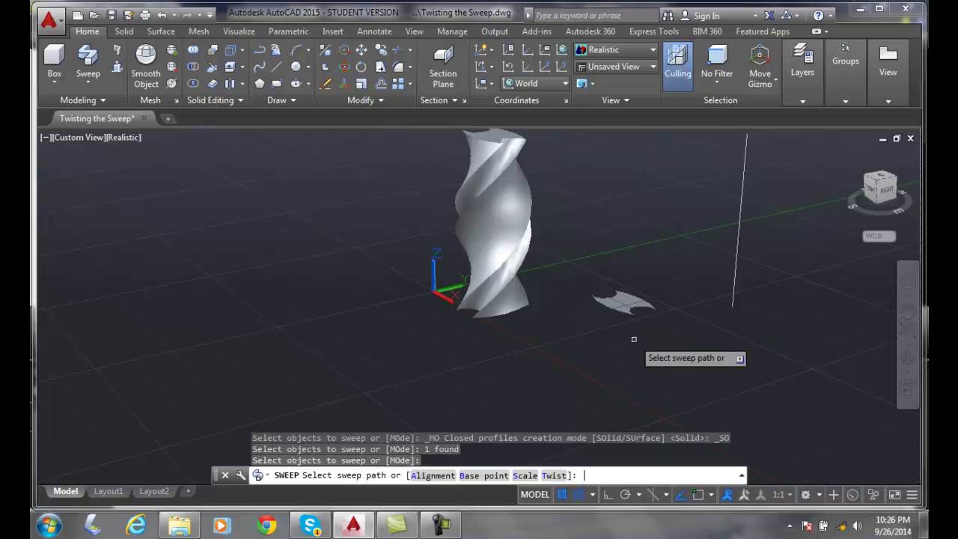
left_click(555, 476)
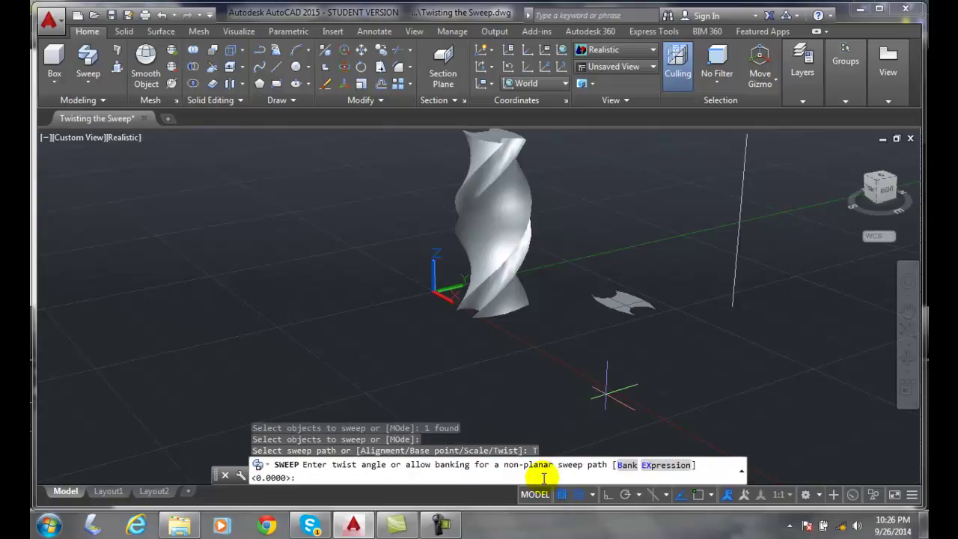
key("Return")
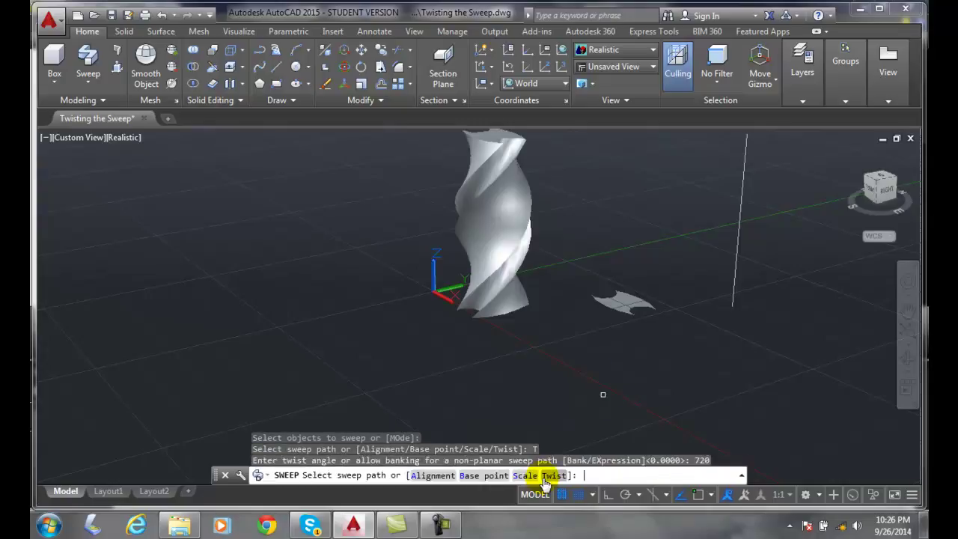
left_click(740, 228)
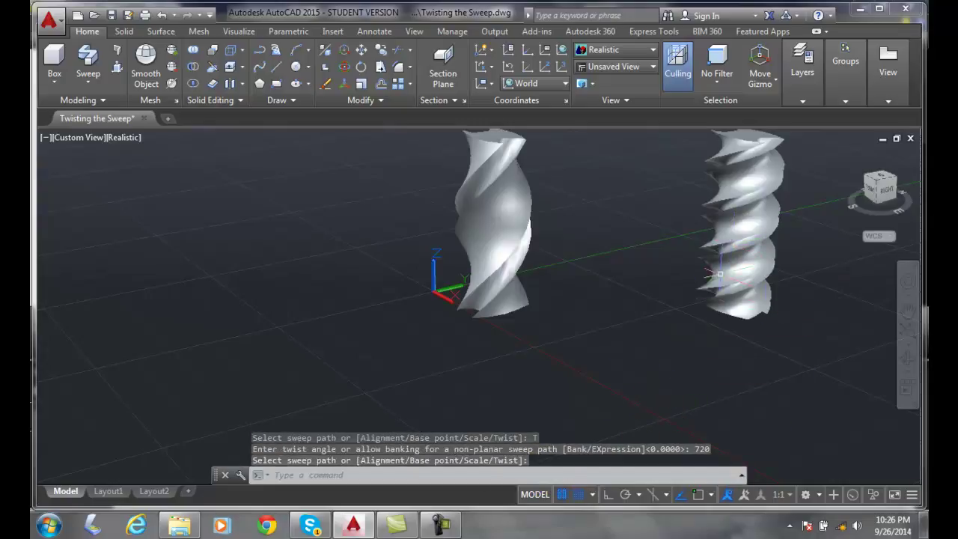